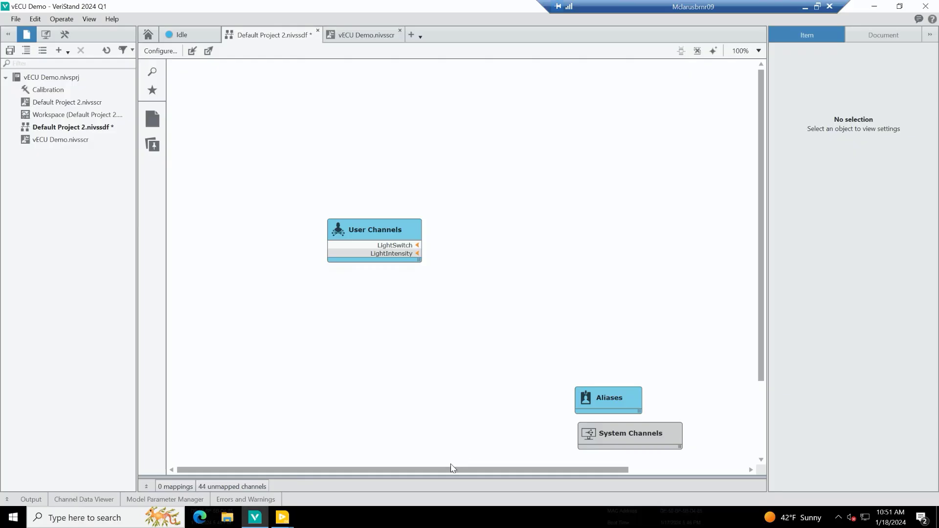
Add a Virtual ECU from LightControl.fmu in the Models folder to the system diagram and expand its block to list its channels.
{"action": "left_click_drag", "start_coordinate": [455, 470], "coordinate": [506, 468]}
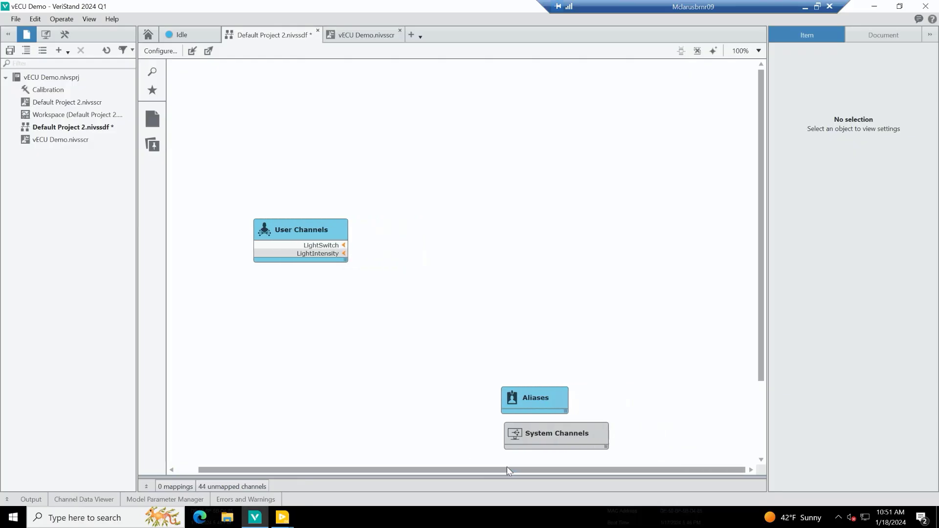
{"action": "left_click", "coordinate": [153, 120]}
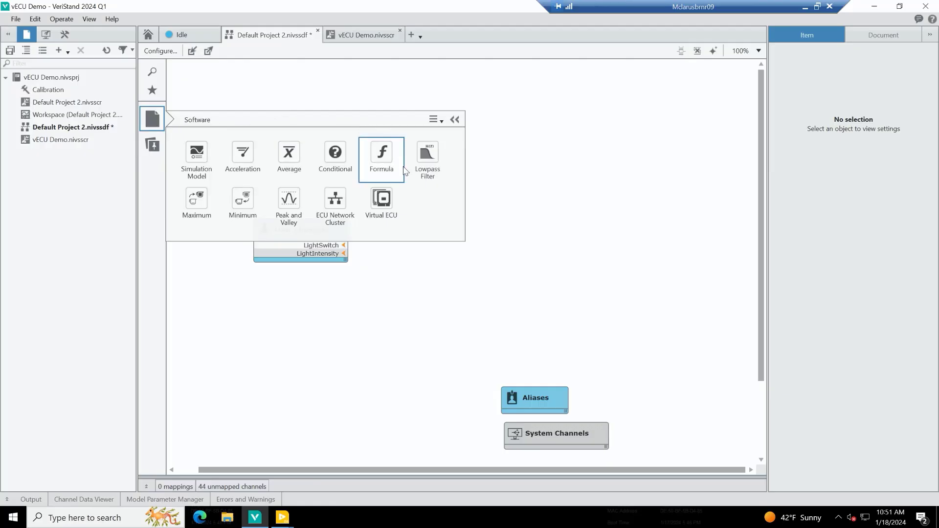
{"action": "left_click_drag", "start_coordinate": [392, 216], "coordinate": [440, 212]}
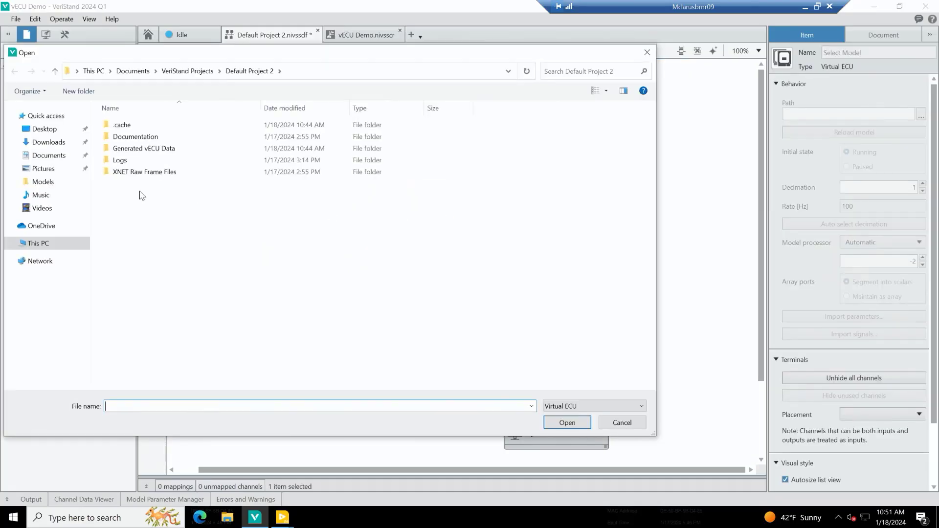
{"action": "left_click", "coordinate": [53, 183]}
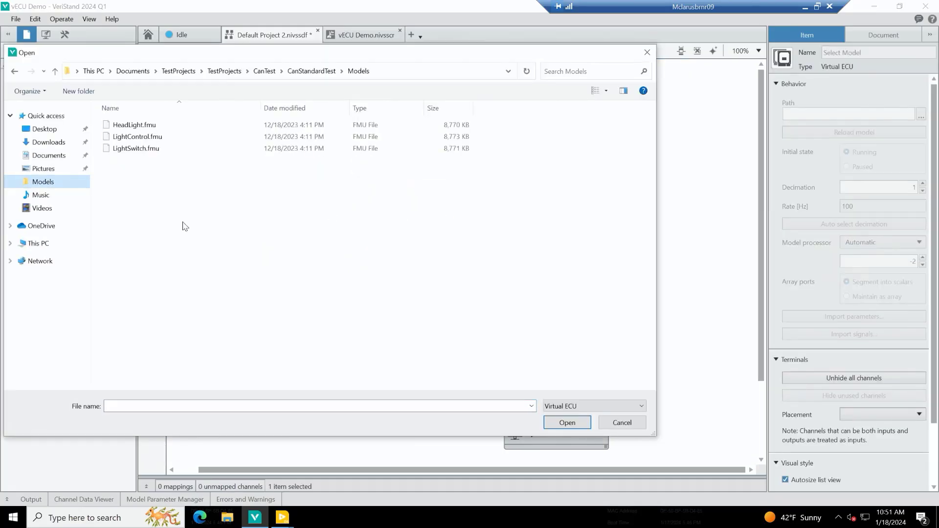
{"action": "double_click", "coordinate": [153, 139]}
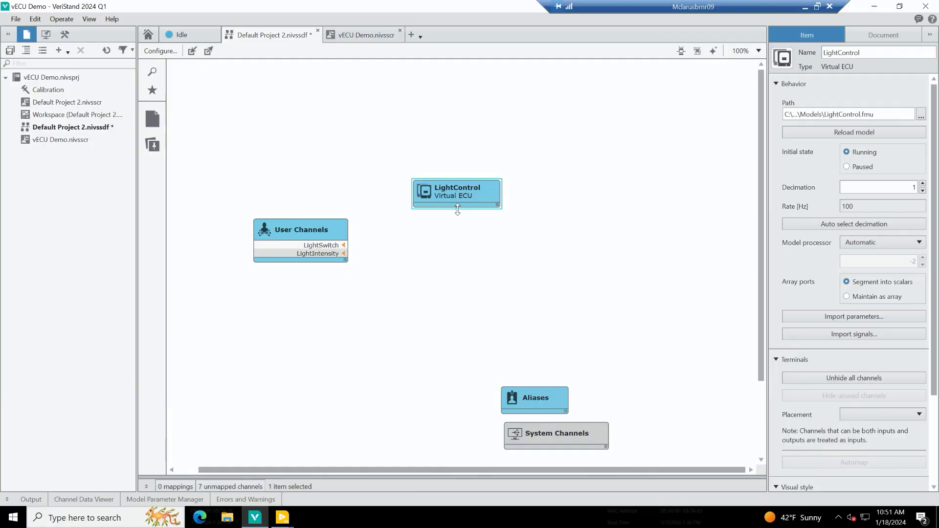
{"action": "left_click_drag", "start_coordinate": [458, 210], "coordinate": [457, 280]}
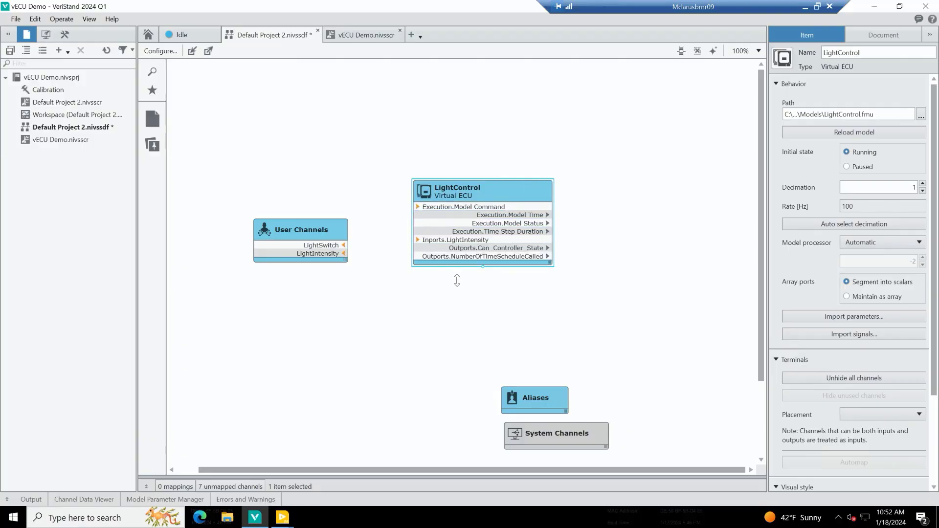
Add a second Virtual ECU from LightSwitch.fmu beside LightControl, and space the two blocks apart.
{"action": "left_click", "coordinate": [153, 127]}
{"action": "left_click_drag", "start_coordinate": [372, 208], "coordinate": [621, 208]}
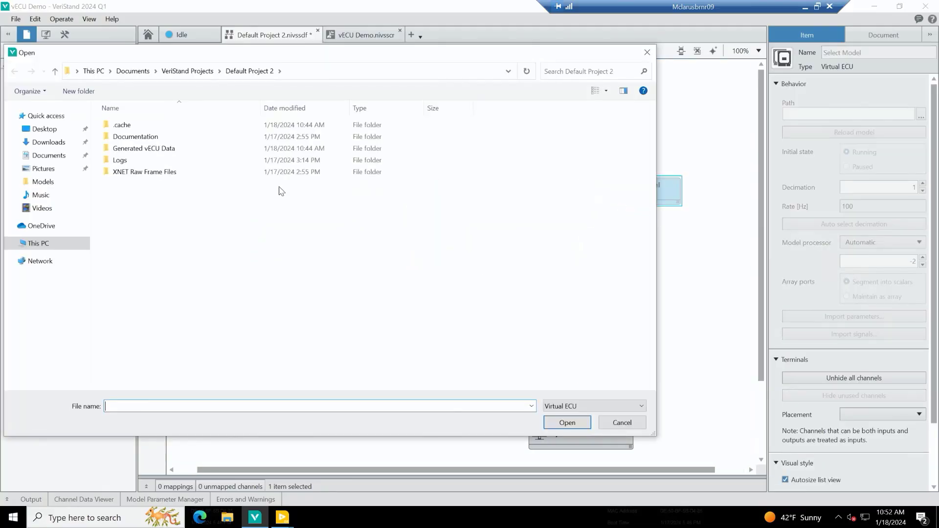
{"action": "left_click", "coordinate": [46, 183]}
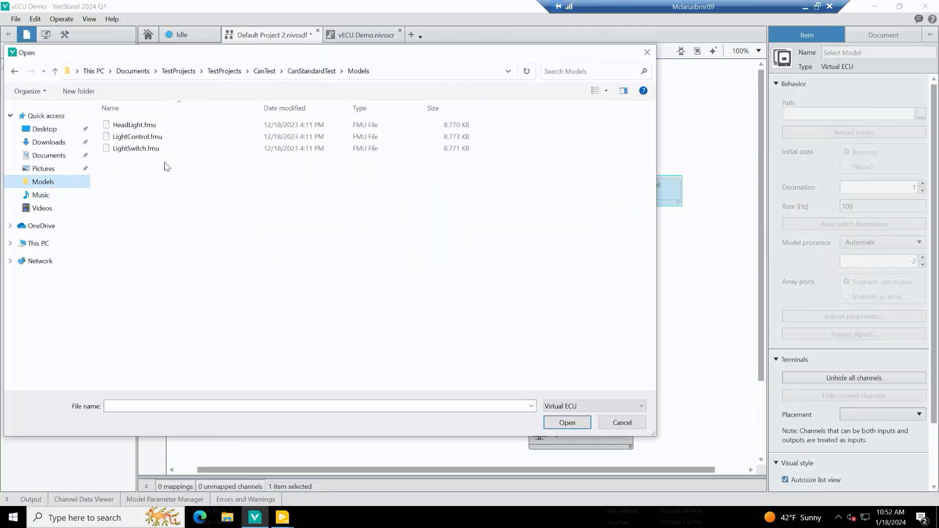
{"action": "double_click", "coordinate": [151, 150]}
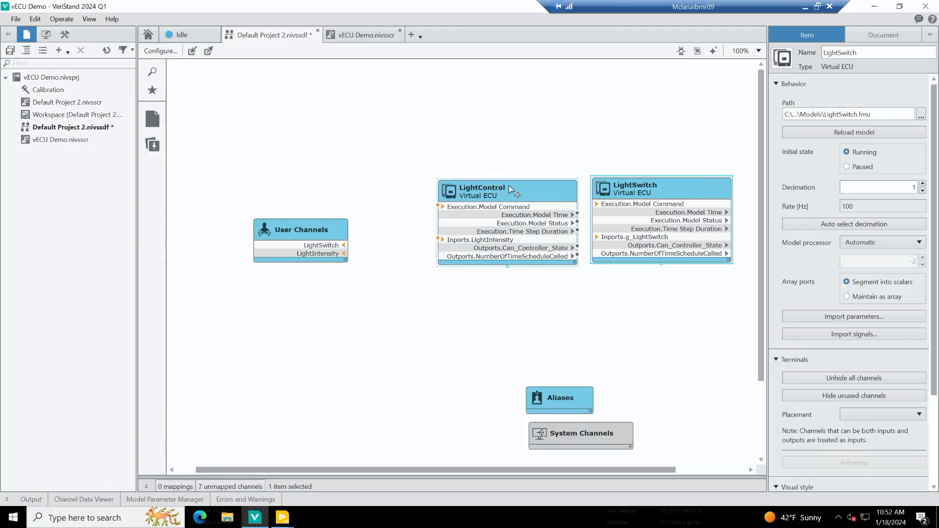
{"action": "left_click_drag", "start_coordinate": [509, 188], "coordinate": [492, 188]}
Add an ECU Network Cluster above the two virtual ECUs, using Test.nivsecunw from the Documents folder.
{"action": "left_click", "coordinate": [154, 120]}
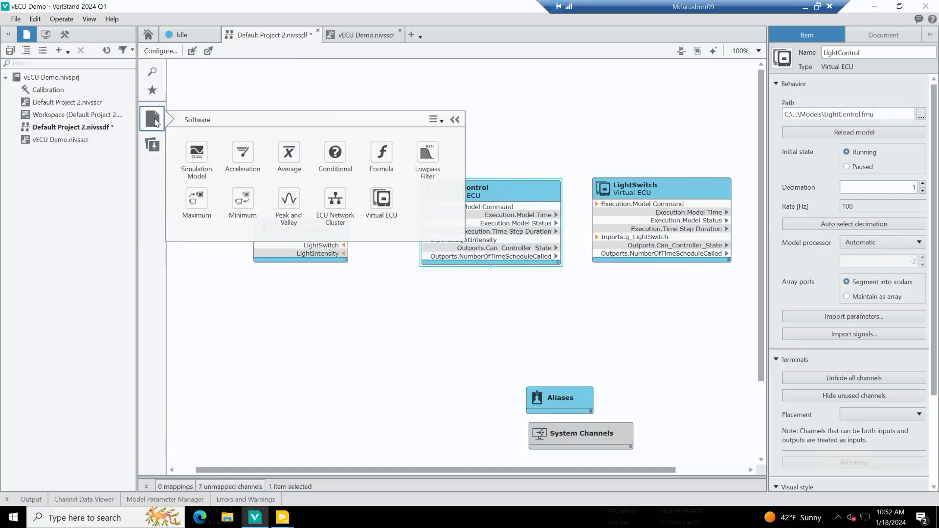
{"action": "left_click_drag", "start_coordinate": [335, 198], "coordinate": [526, 150]}
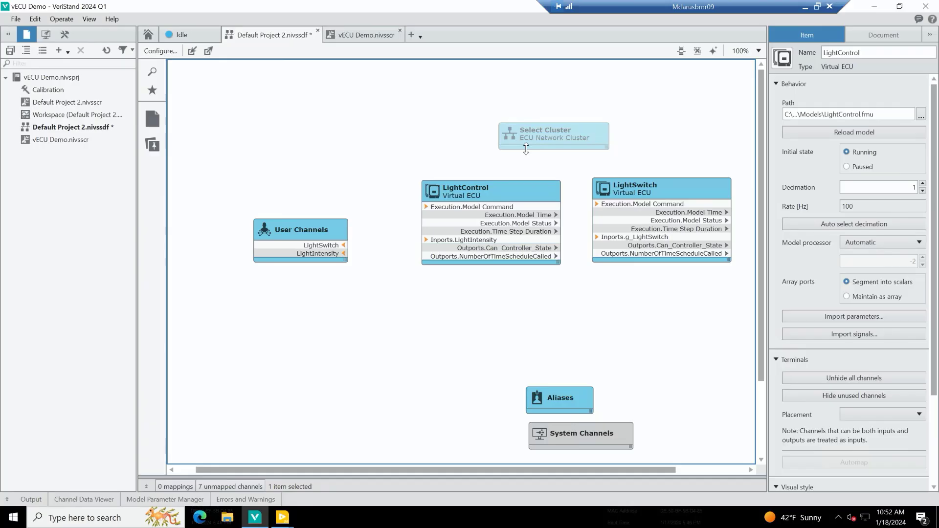
{"action": "left_click_drag", "start_coordinate": [526, 149], "coordinate": [526, 150]}
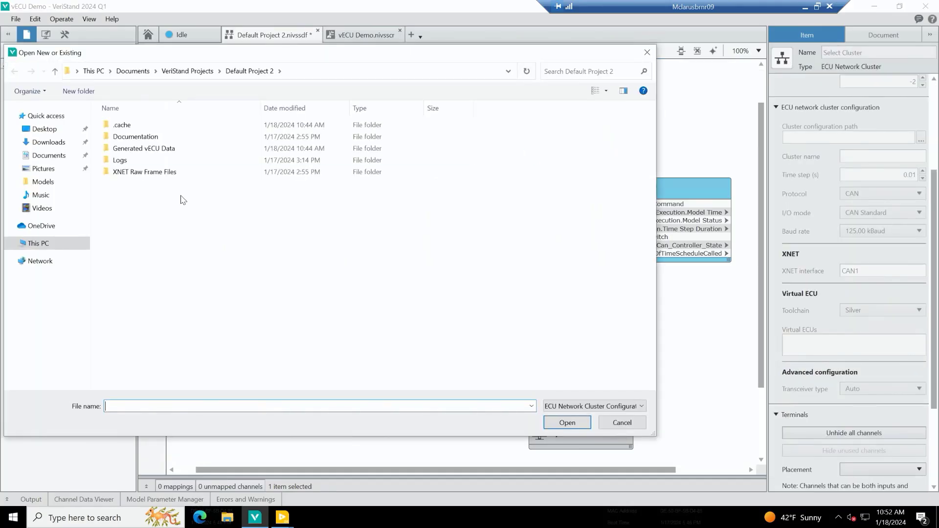
{"action": "left_click", "coordinate": [137, 73]}
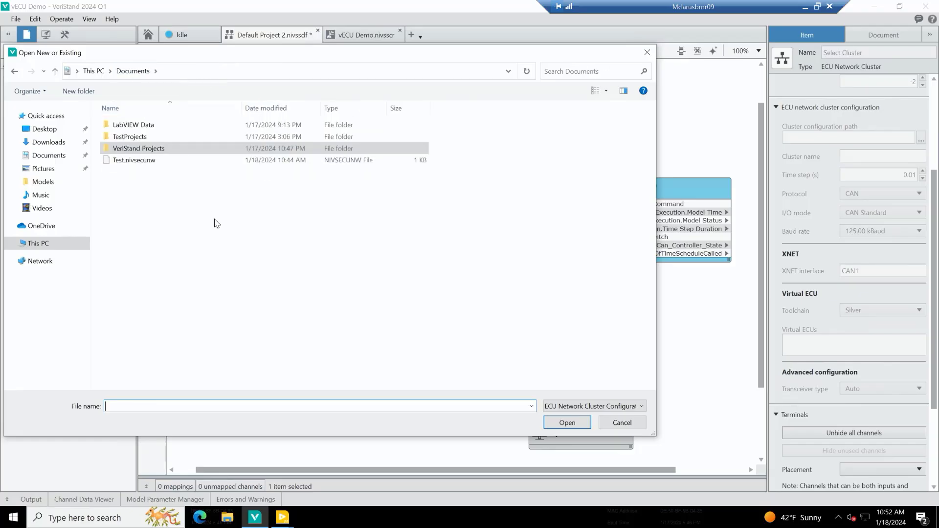
{"action": "double_click", "coordinate": [140, 161]}
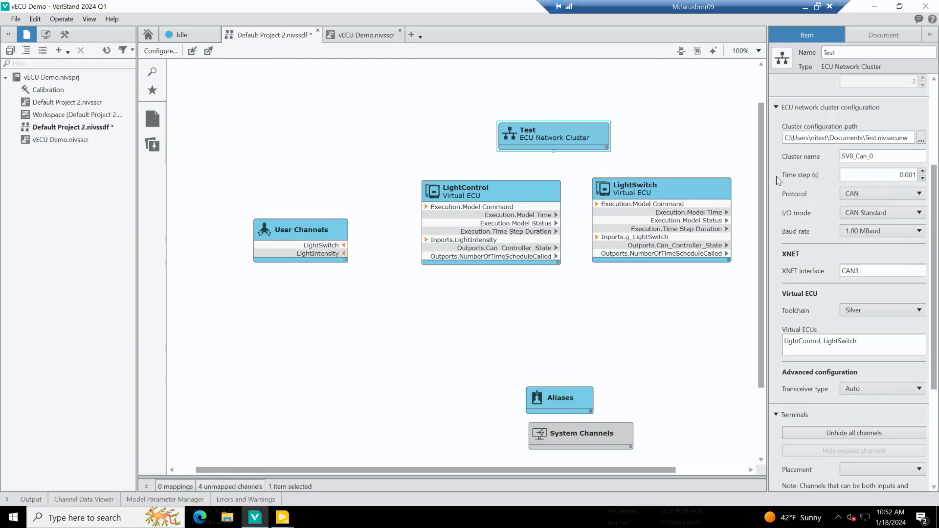
Review the available protocol and I/O mode options of the Test network cluster.
{"action": "left_click", "coordinate": [887, 193]}
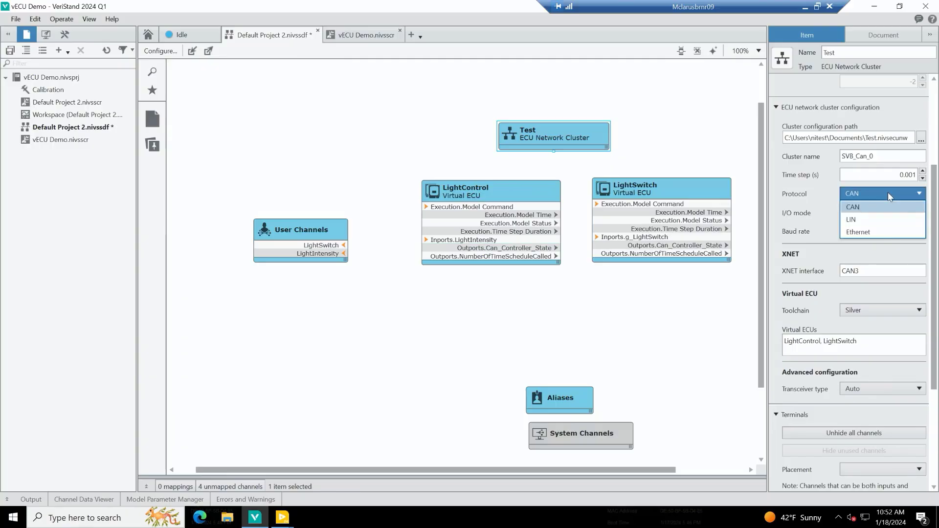
{"action": "left_click", "coordinate": [888, 192]}
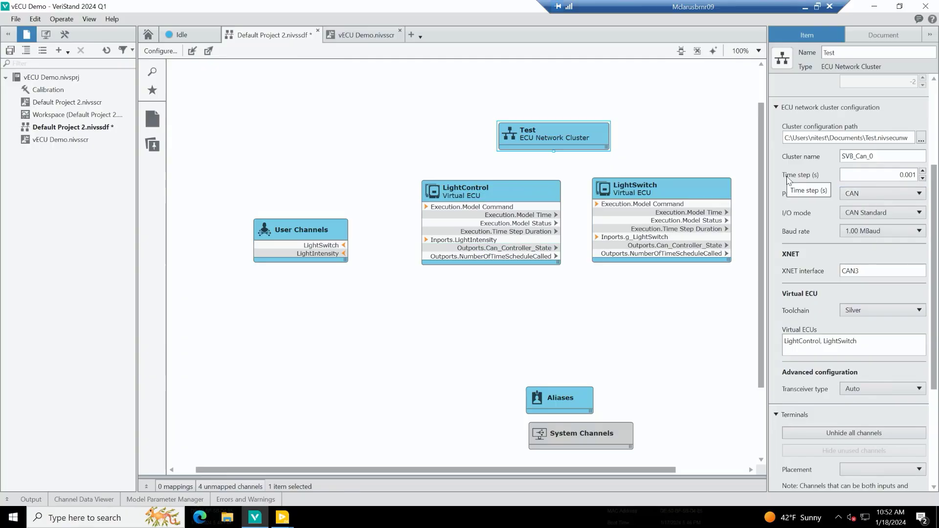
{"action": "left_click", "coordinate": [869, 216]}
{"action": "left_click", "coordinate": [868, 216]}
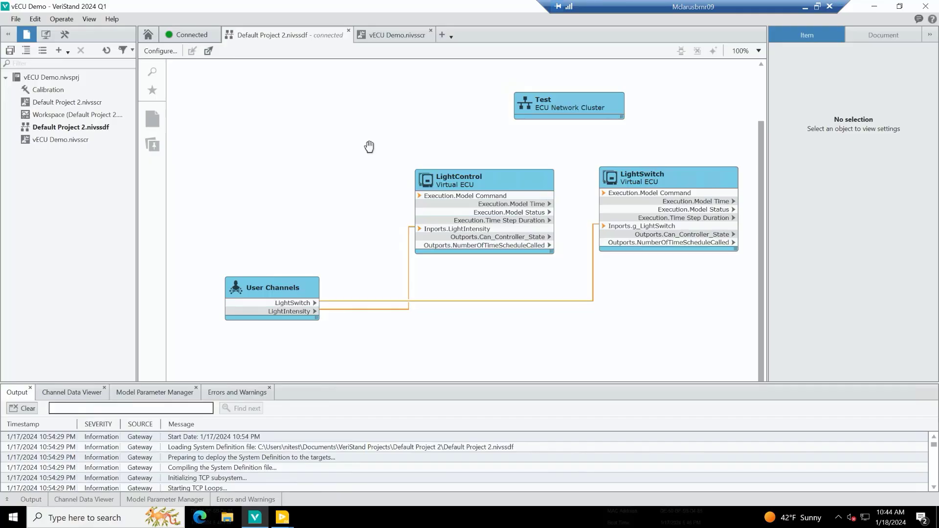
Open the vECU Demo.nivsscr screen and fit its window beside the headlight front panel, with the LightSwitch dial and full LightIntensity slider in view.
{"action": "left_click", "coordinate": [399, 33]}
{"action": "left_click_drag", "start_coordinate": [763, 186], "coordinate": [765, 344]}
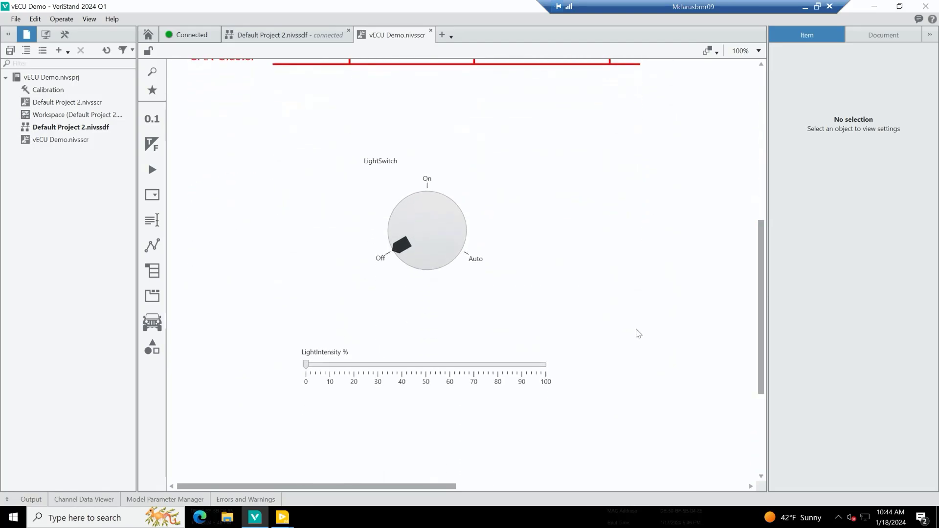
{"action": "left_click", "coordinate": [902, 9]}
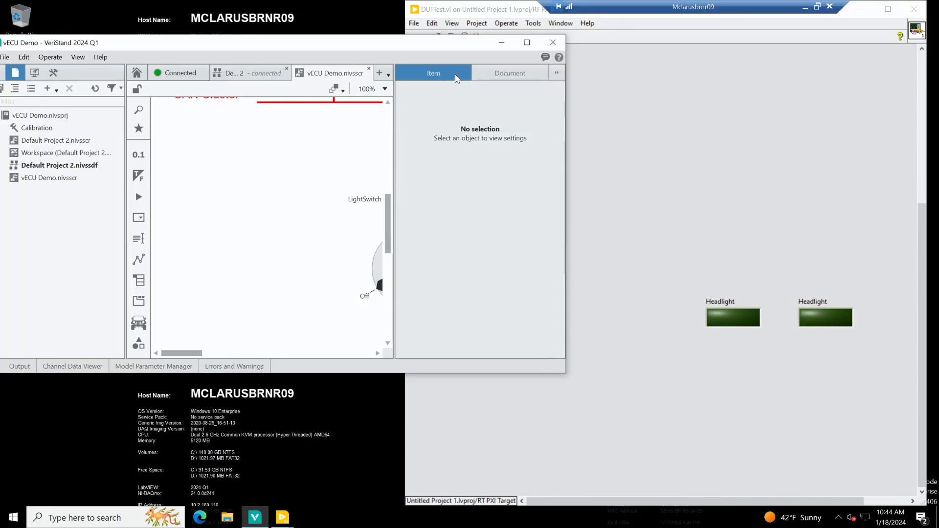
{"action": "double_click", "coordinate": [443, 47]}
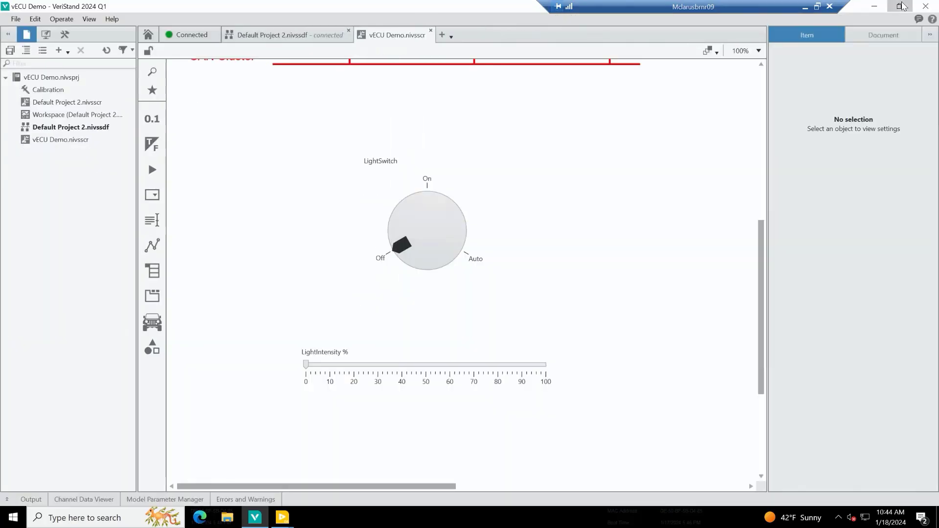
{"action": "left_click", "coordinate": [902, 6]}
{"action": "left_click_drag", "start_coordinate": [395, 373], "coordinate": [386, 514]}
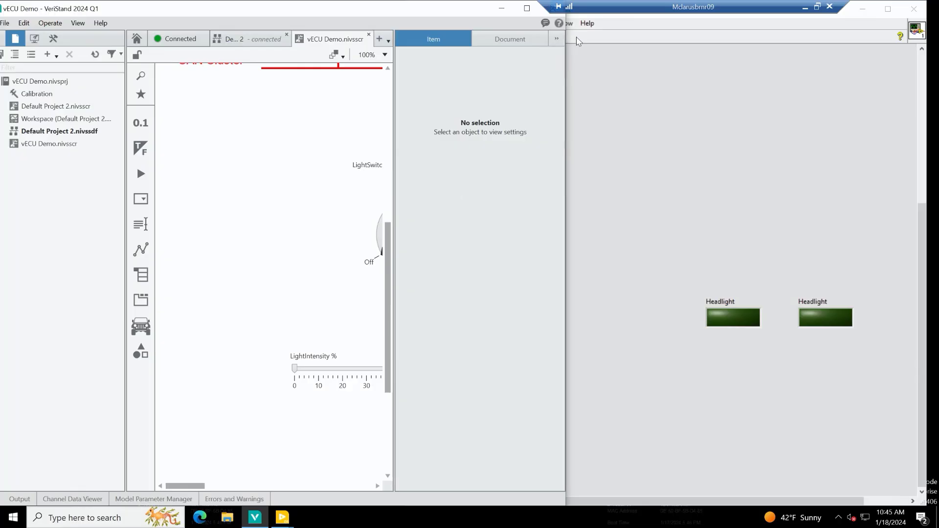
{"action": "left_click", "coordinate": [556, 39]}
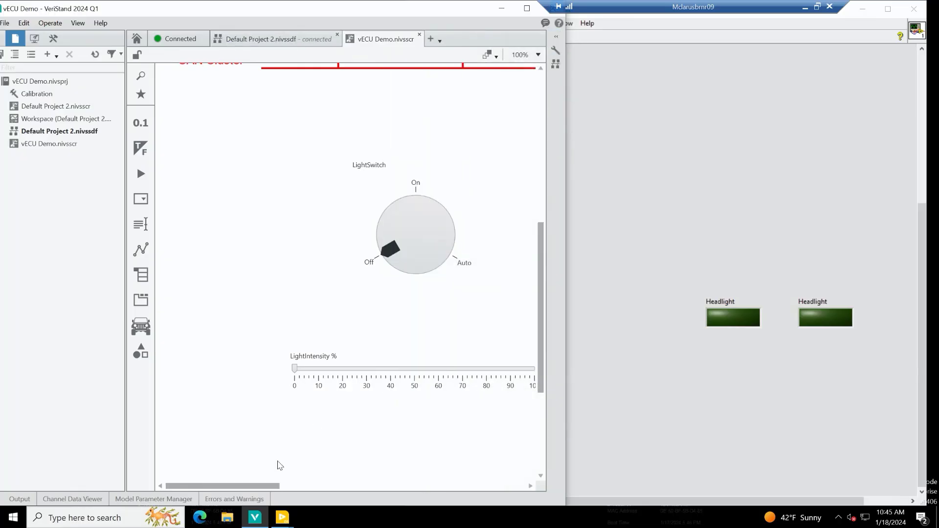
{"action": "left_click_drag", "start_coordinate": [258, 487], "coordinate": [295, 488]}
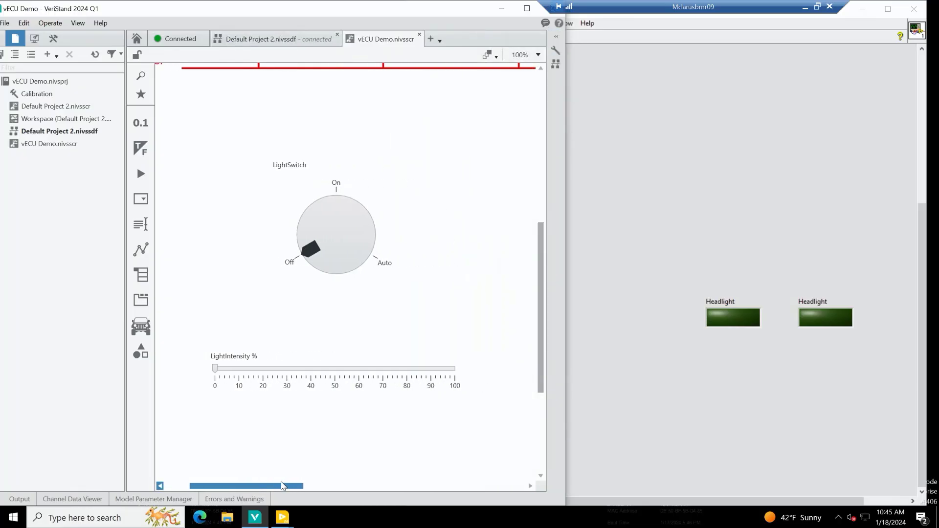
Dismiss all calendar reminders and turn the LightSwitch dial to On.
{"action": "left_click", "coordinate": [327, 255]}
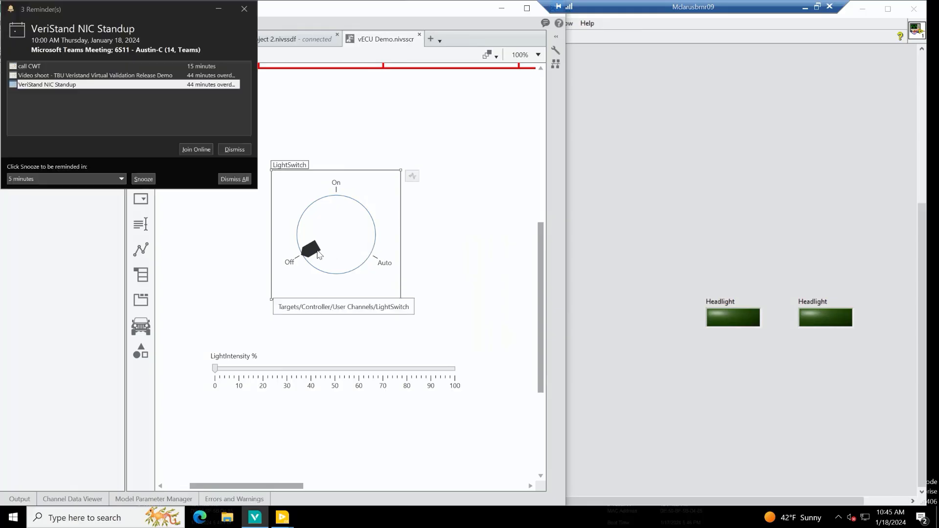
{"action": "left_click", "coordinate": [222, 175]}
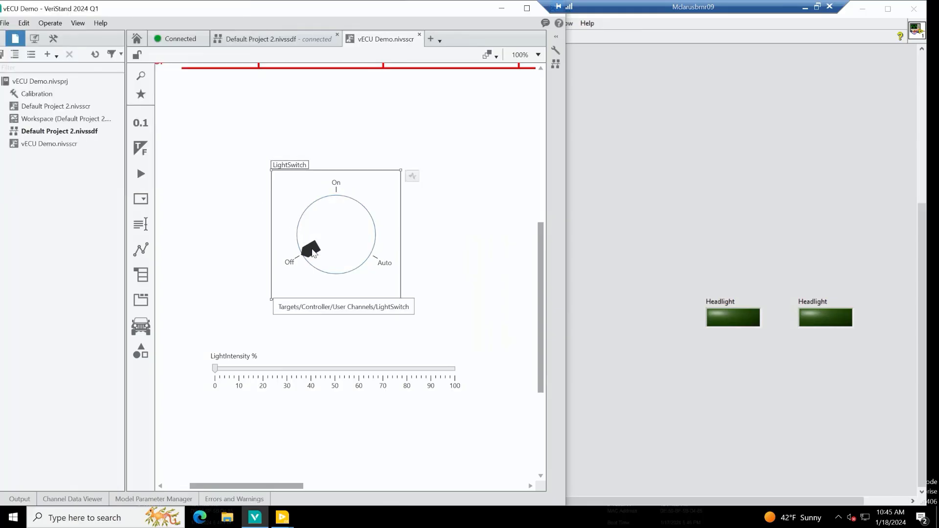
{"action": "left_click_drag", "start_coordinate": [312, 250], "coordinate": [378, 212]}
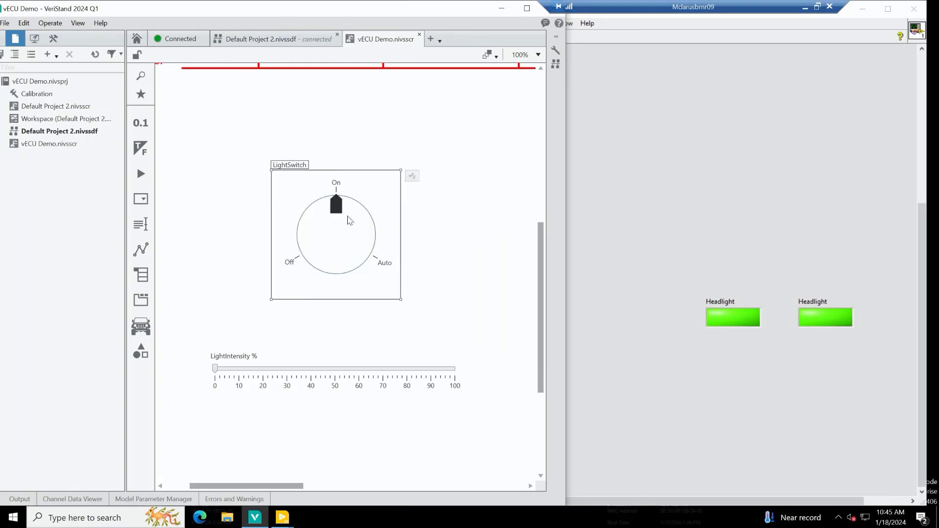
Test the LightSwitch in Auto with LightIntensity at about 86% and about 36%, and return the dial to Off.
{"action": "left_click_drag", "start_coordinate": [341, 213], "coordinate": [383, 262]}
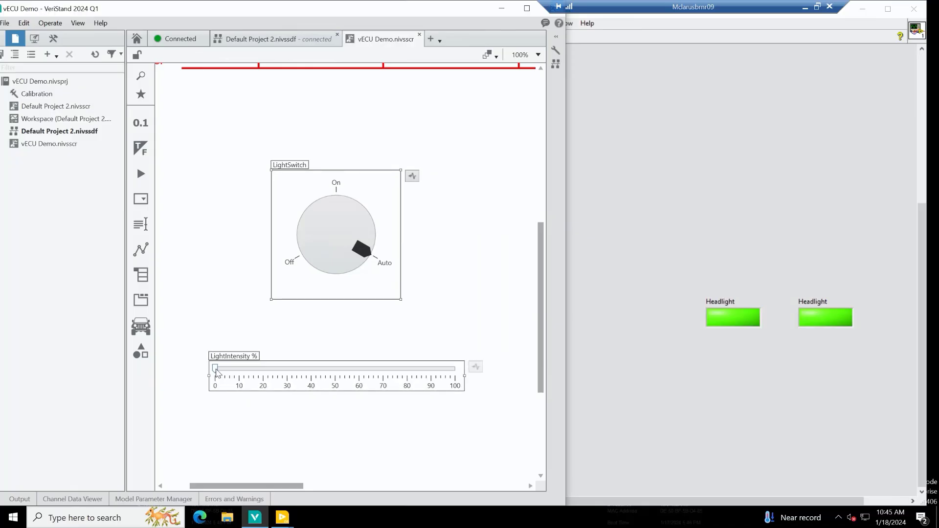
{"action": "left_click_drag", "start_coordinate": [215, 369], "coordinate": [423, 377]}
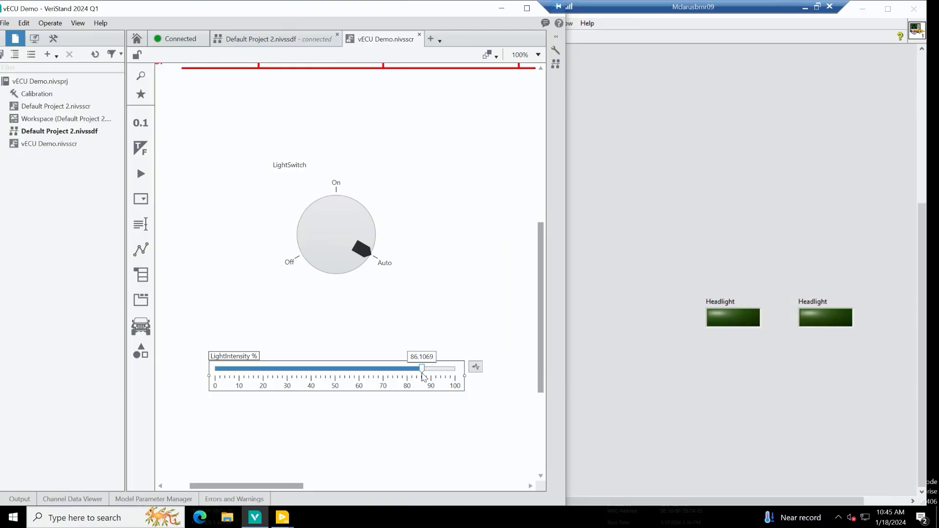
{"action": "left_click_drag", "start_coordinate": [423, 378], "coordinate": [302, 375]}
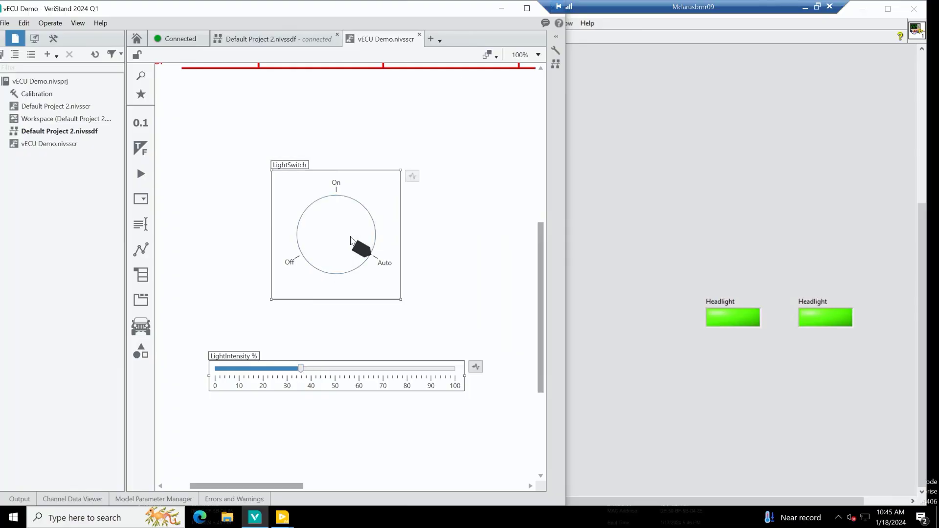
{"action": "left_click_drag", "start_coordinate": [361, 254], "coordinate": [298, 246]}
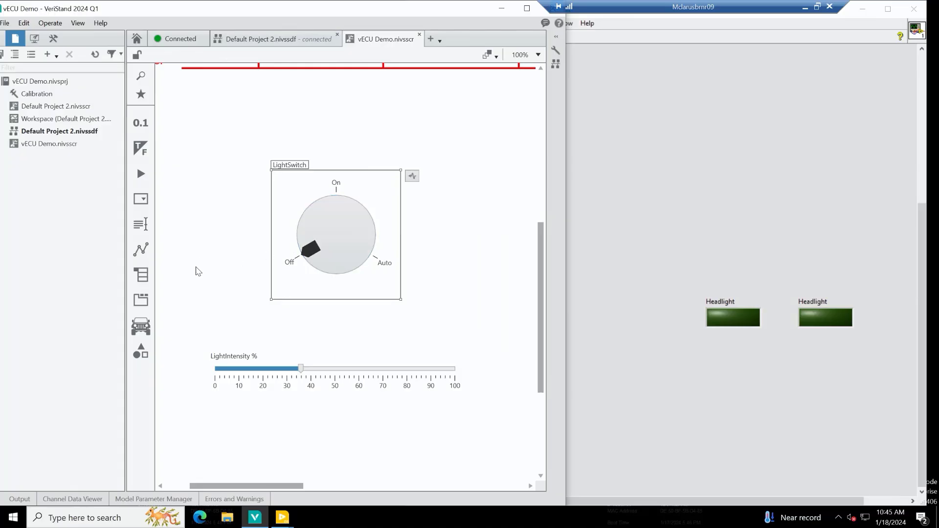